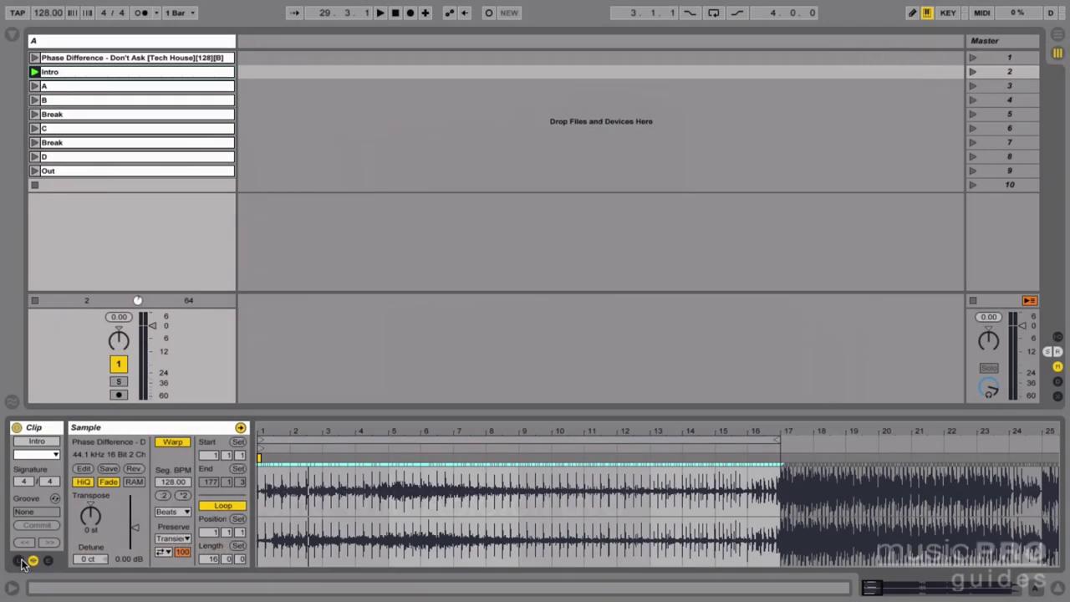
# - Toggle the Intro clip's sample properties, then reveal its launch settings in Clip View
pyautogui.click(31, 562)
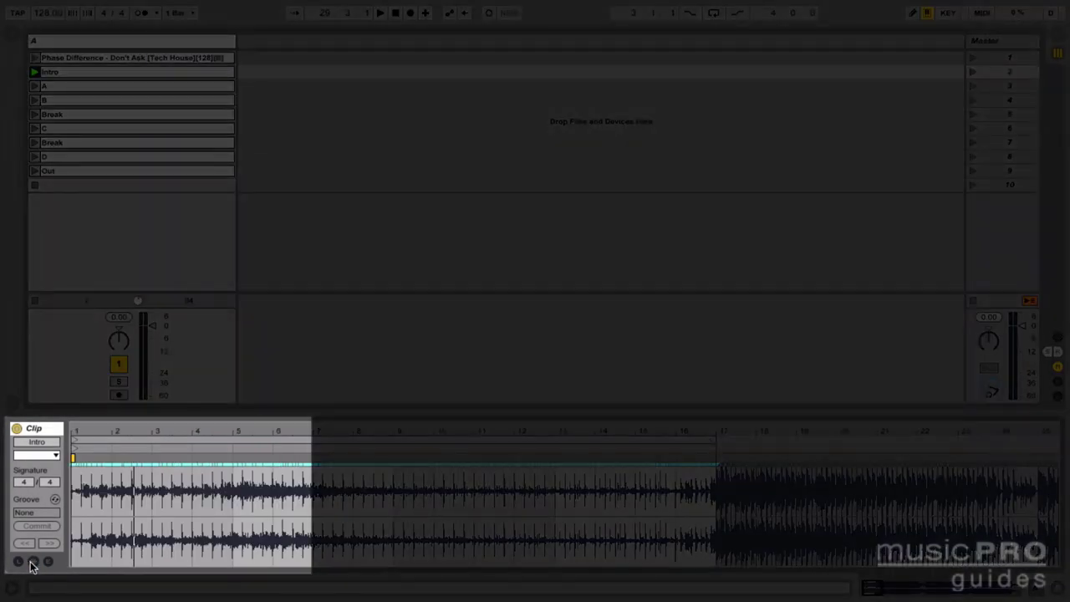
pyautogui.click(32, 562)
pyautogui.click(33, 562)
pyautogui.click(32, 562)
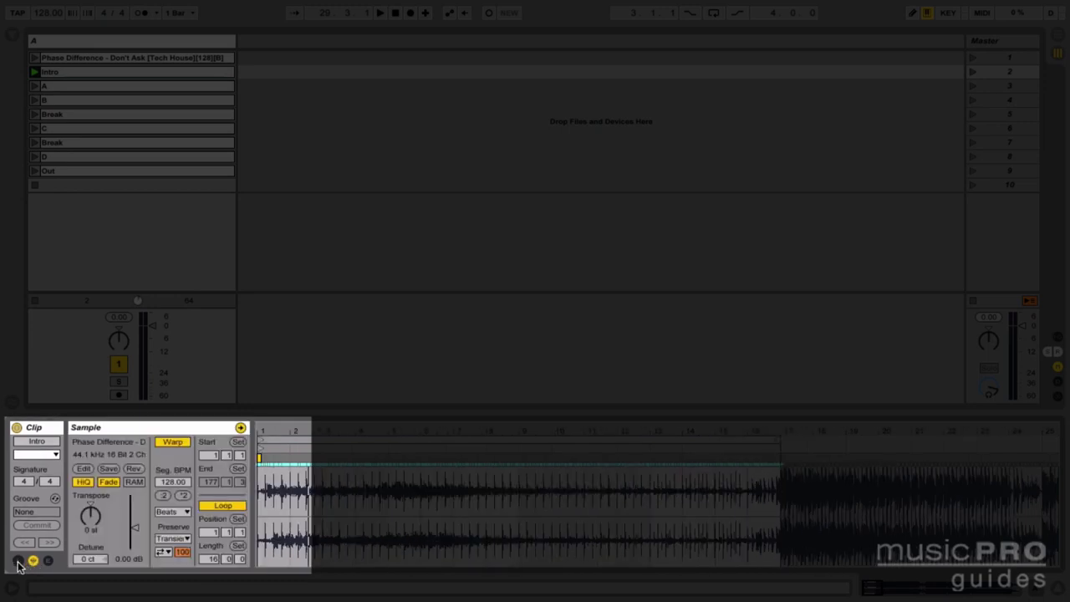
pyautogui.click(17, 561)
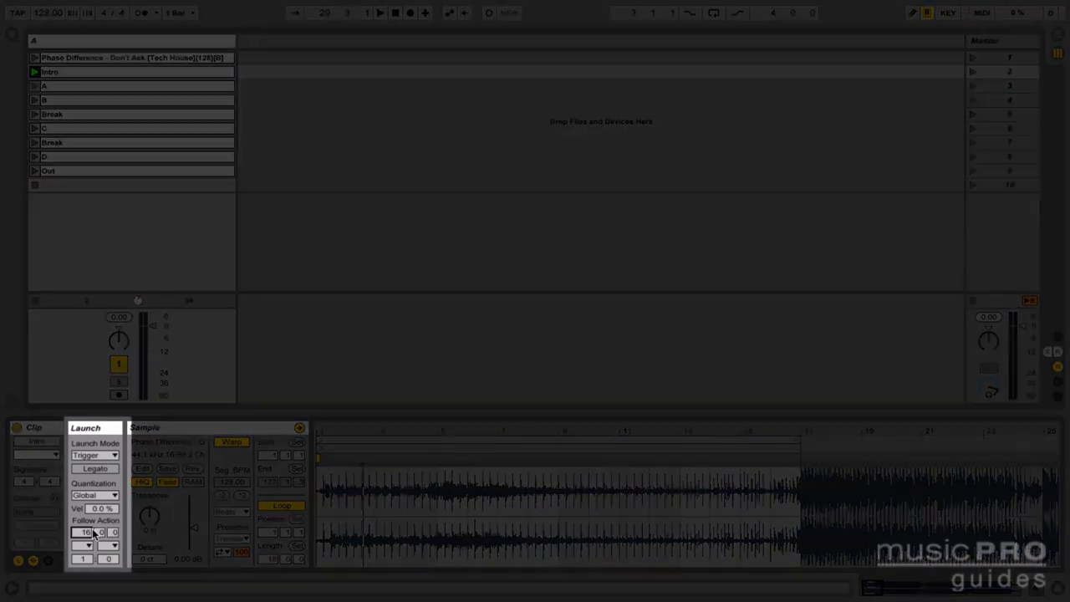
# - Make Next the Intro clip's follow action after 16 bars
pyautogui.click(84, 546)
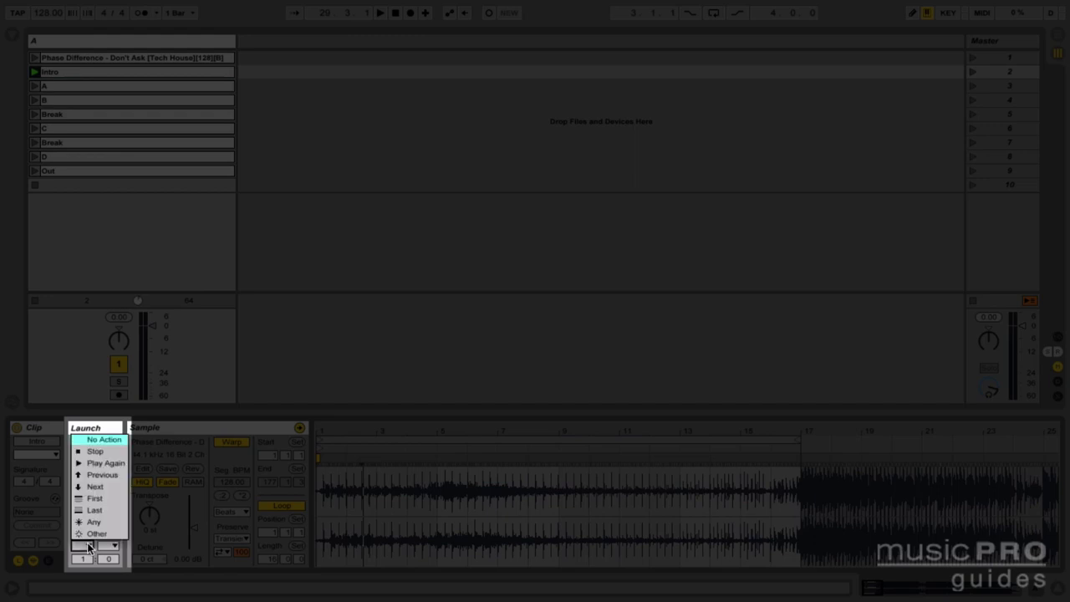
pyautogui.click(98, 489)
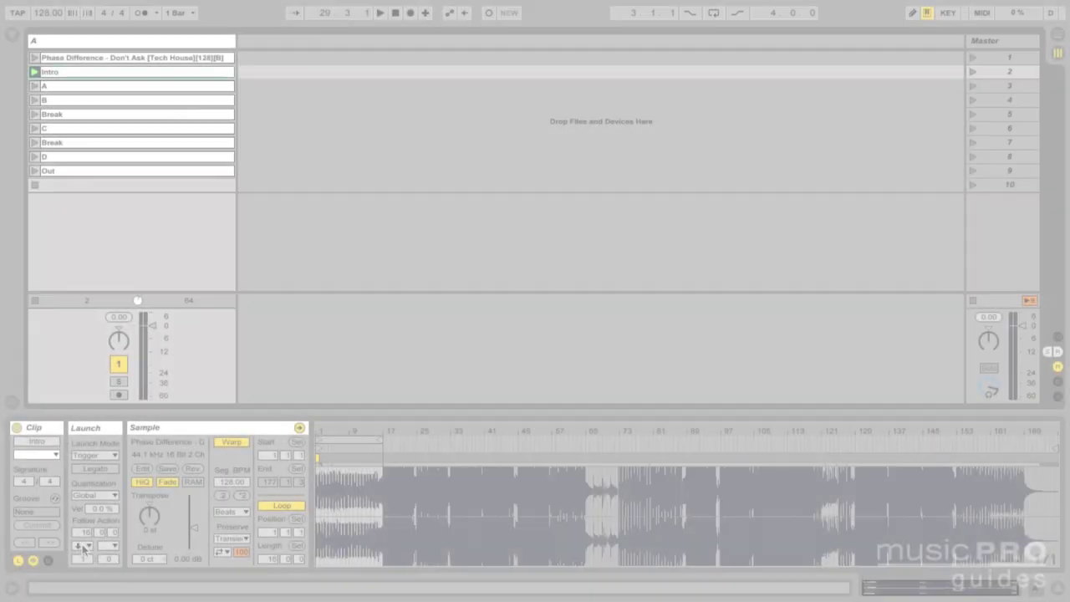
pyautogui.click(84, 545)
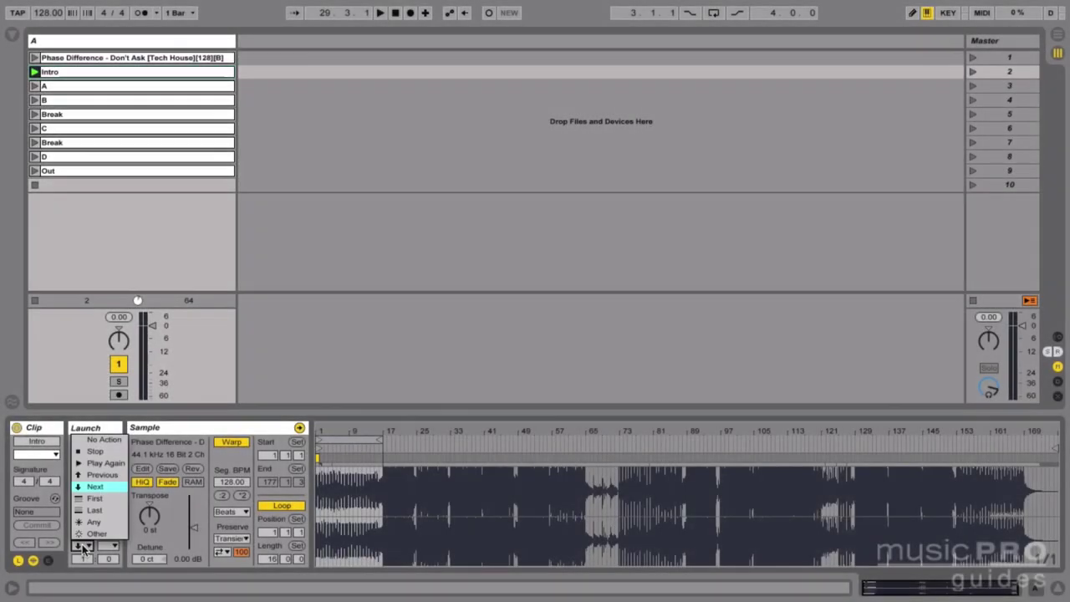
# - Keep Next as the follow action, launch the Intro clip and zoom into its first bars
pyautogui.click(95, 490)
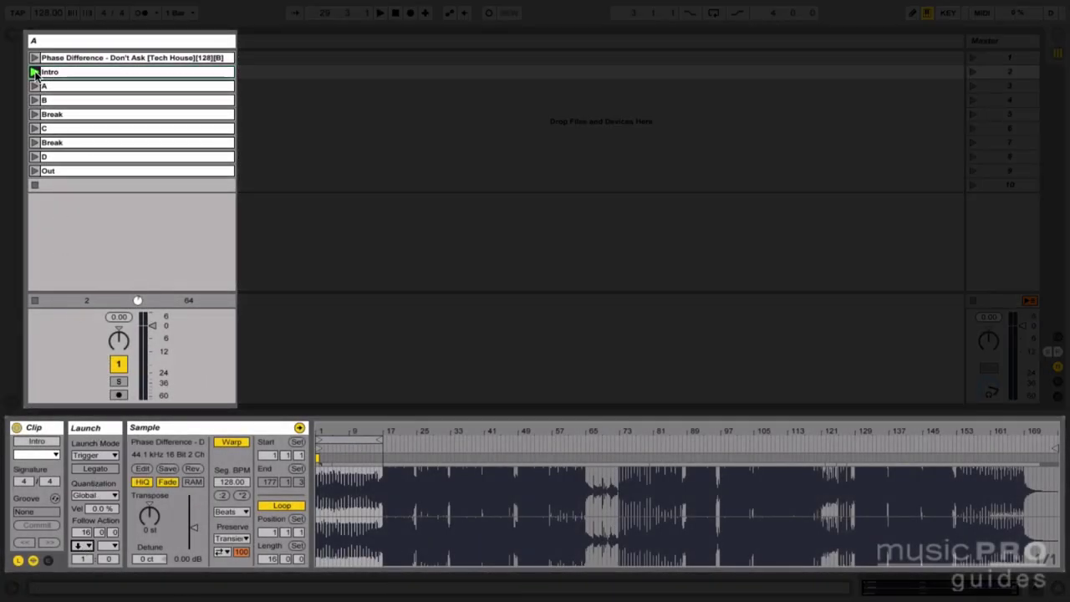
pyautogui.click(33, 72)
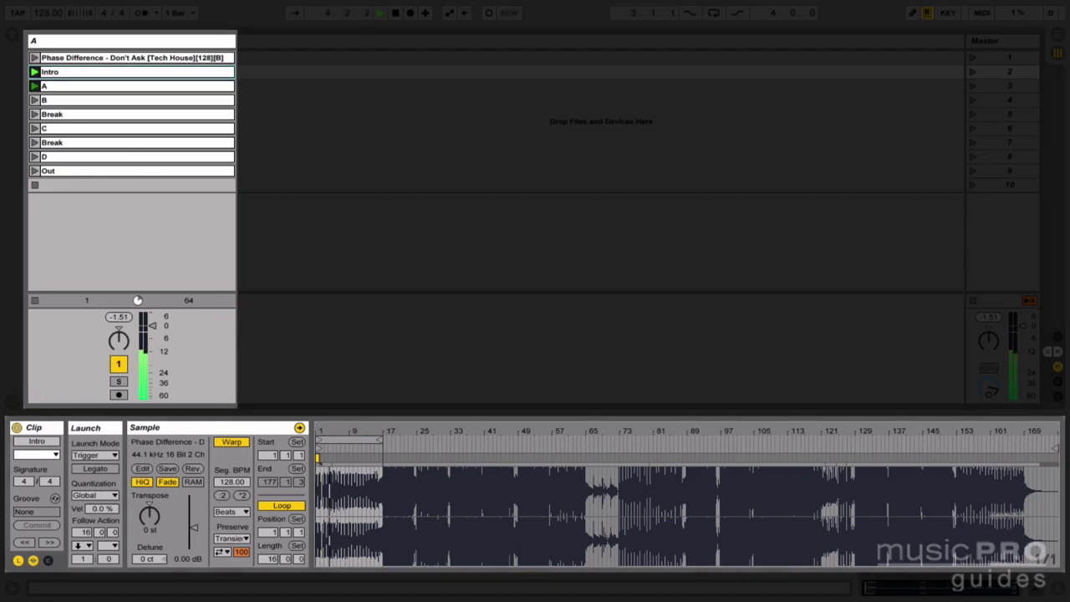
pyautogui.moveTo(326, 431)
pyautogui.mouseDown()
pyautogui.moveTo(339, 464)
pyautogui.moveTo(317, 428)
pyautogui.mouseUp()
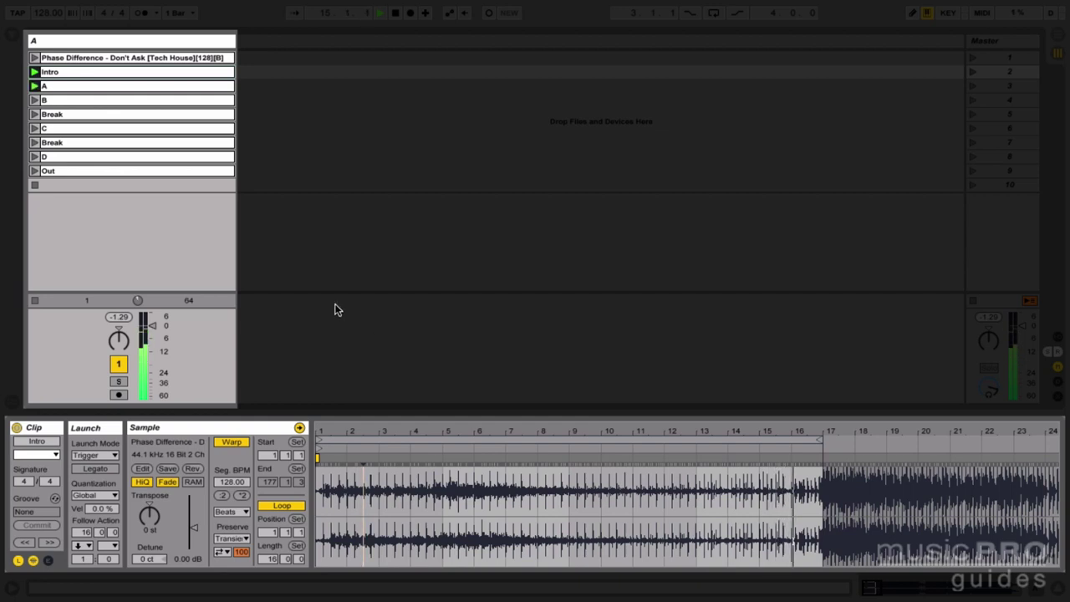
# - Inspect clip A's zoomed-in loop, stop playback, then select the Intro clip
pyautogui.click(171, 93)
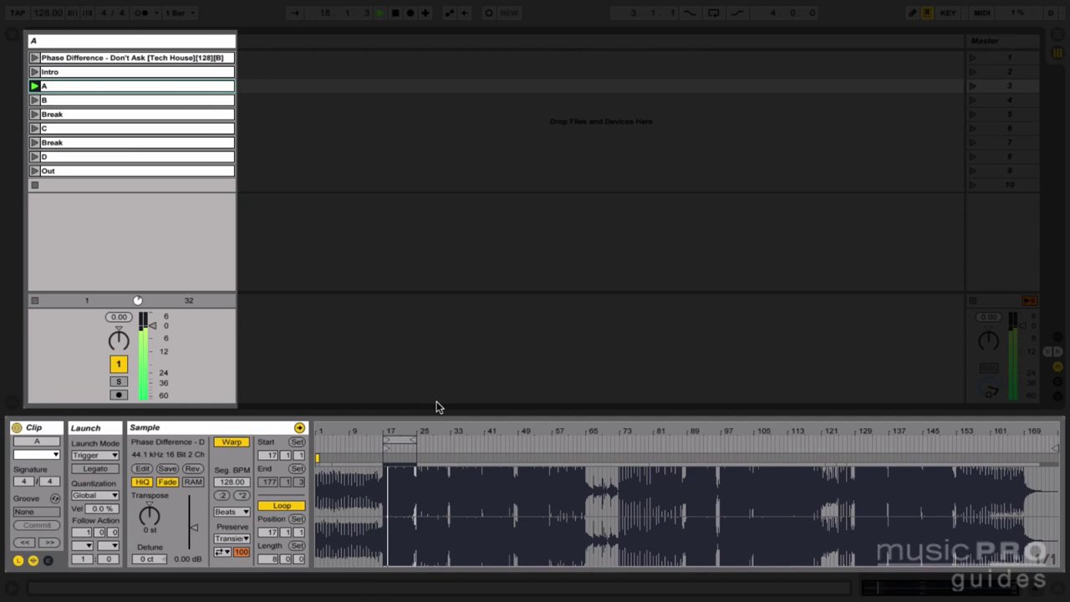
pyautogui.moveTo(398, 425); pyautogui.dragTo(399, 501)
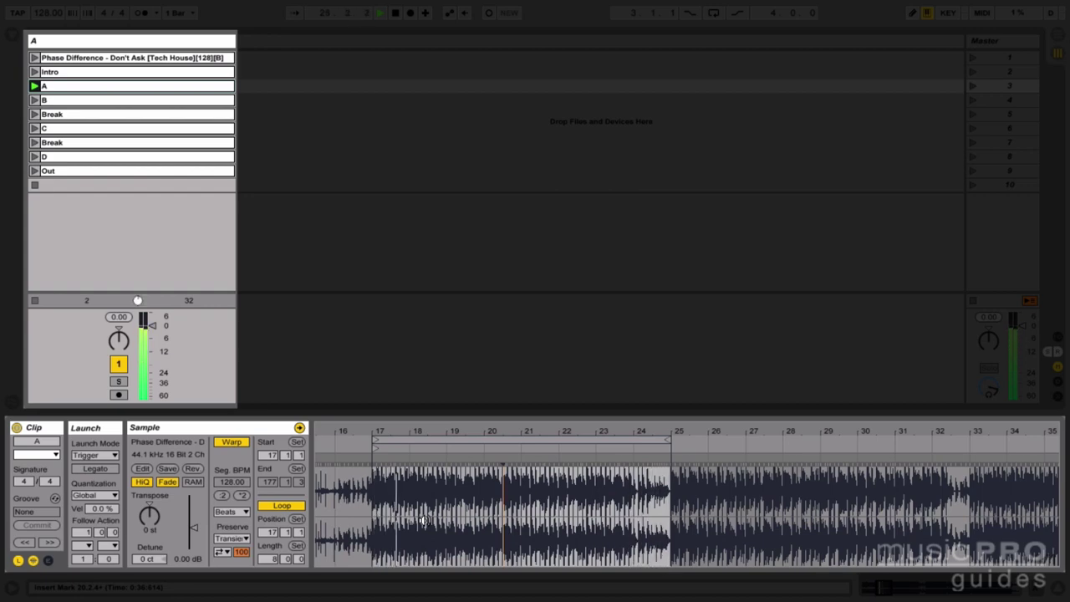
pyautogui.press('space')
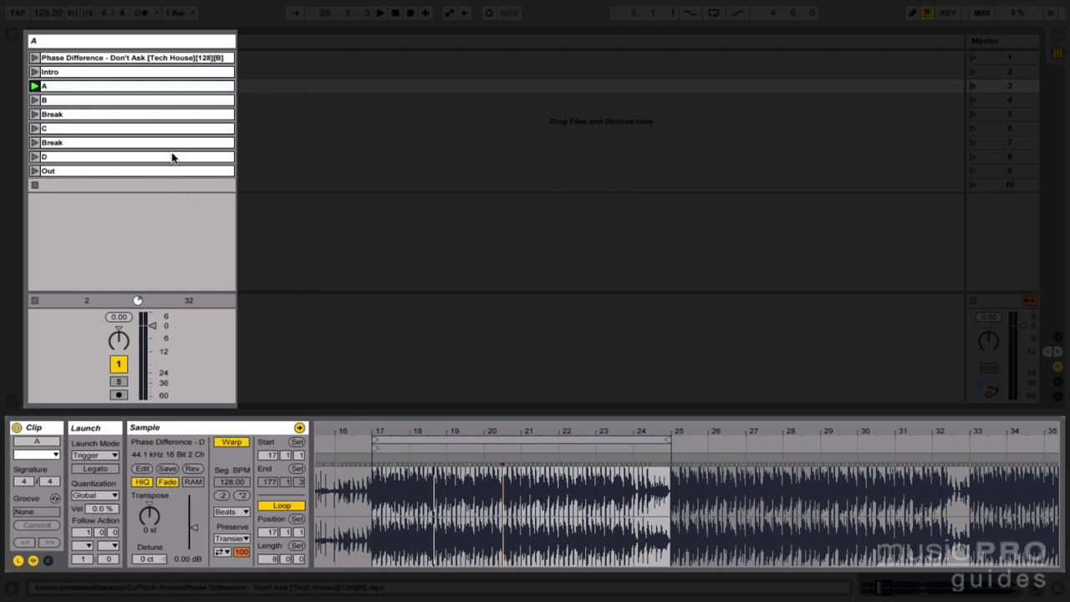
pyautogui.click(82, 74)
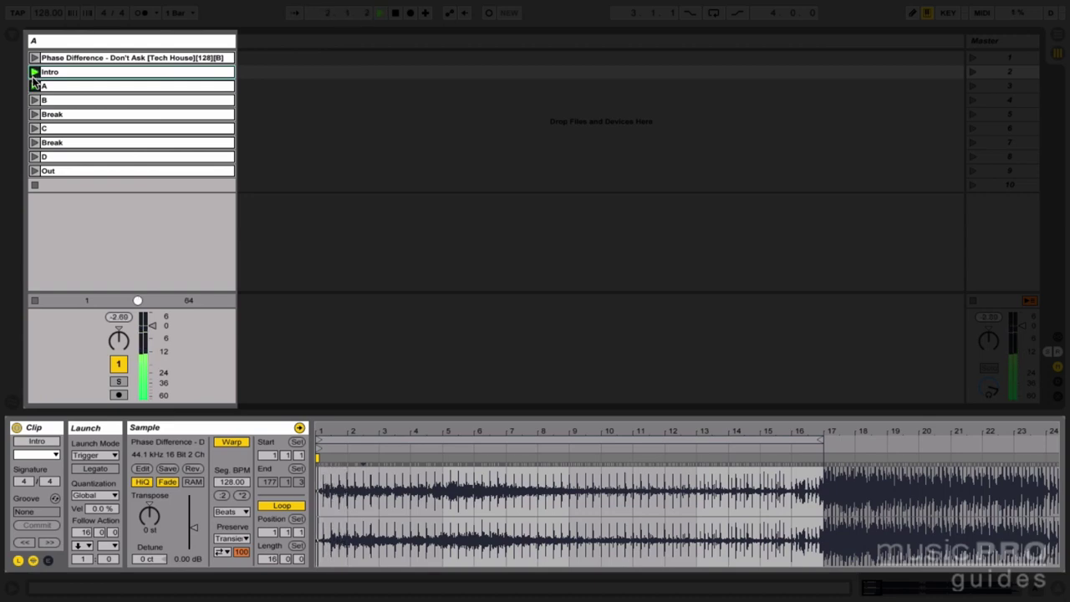
# - Launch clip A, relaunch the Intro clip, then stop the transport
pyautogui.click(34, 86)
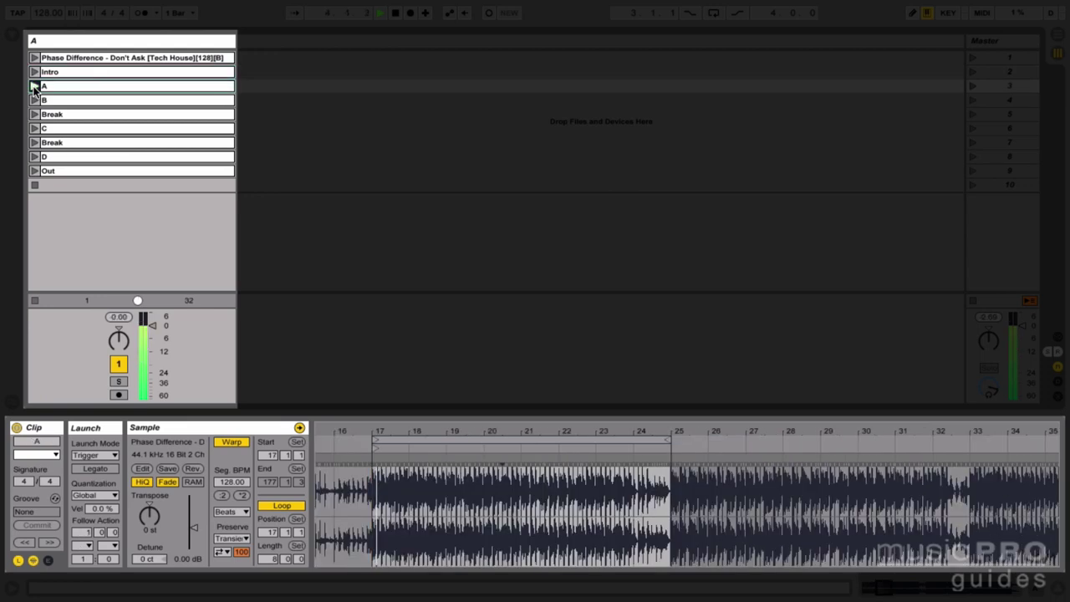
pyautogui.click(34, 72)
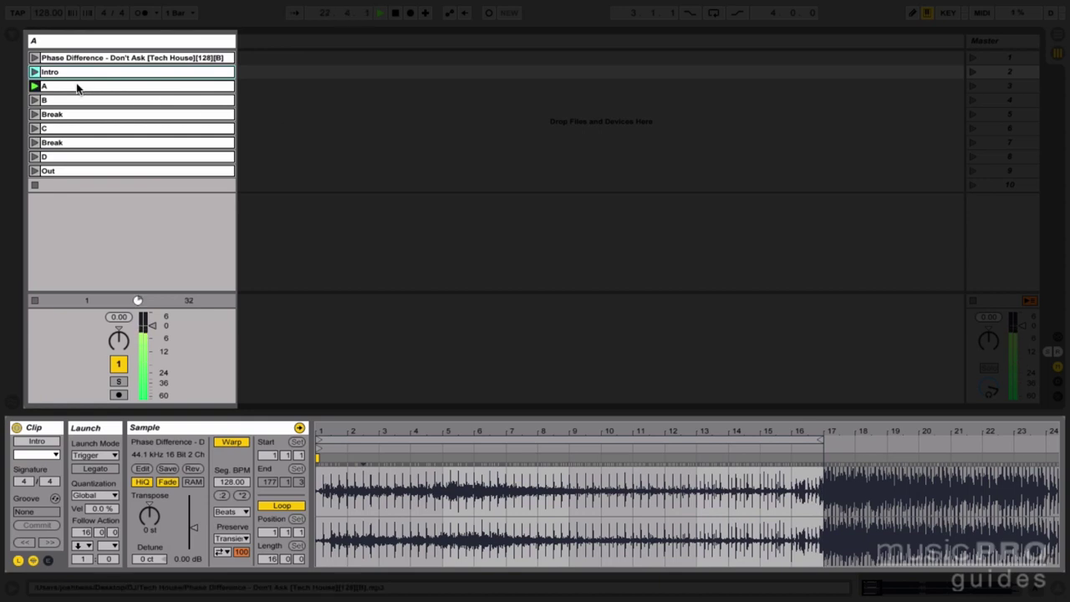
pyautogui.press('space')
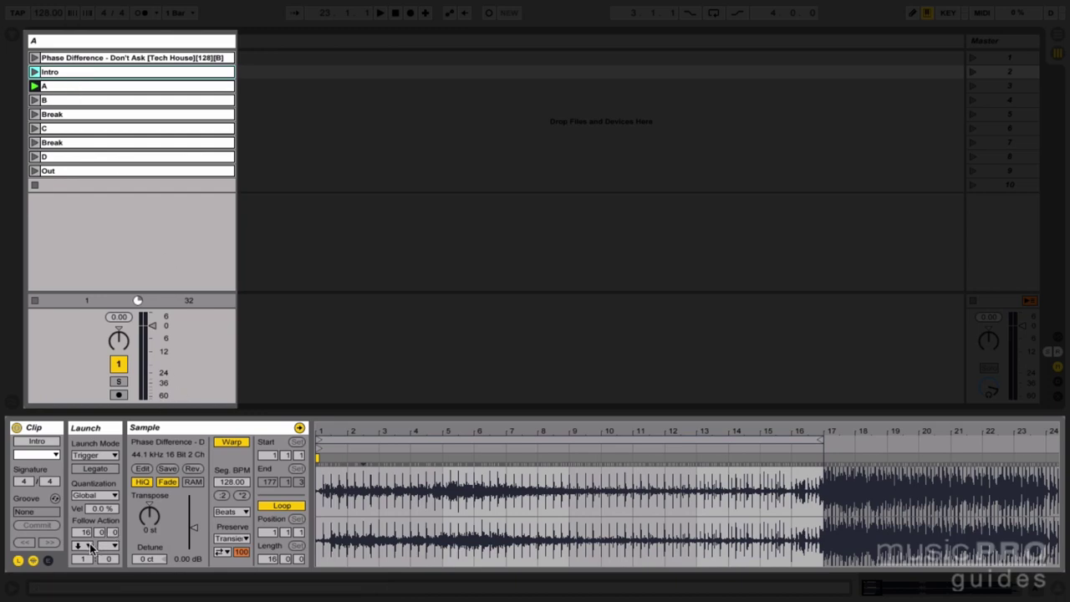
# - Confirm Next as the Intro clip's follow action and reopen the follow action list
pyautogui.click(90, 546)
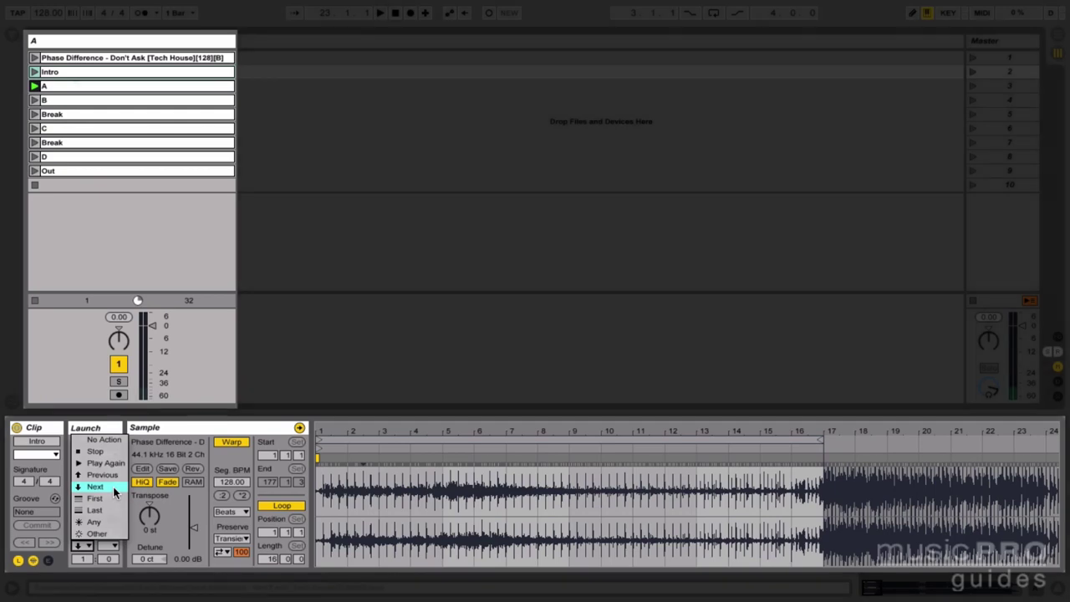
pyautogui.click(113, 486)
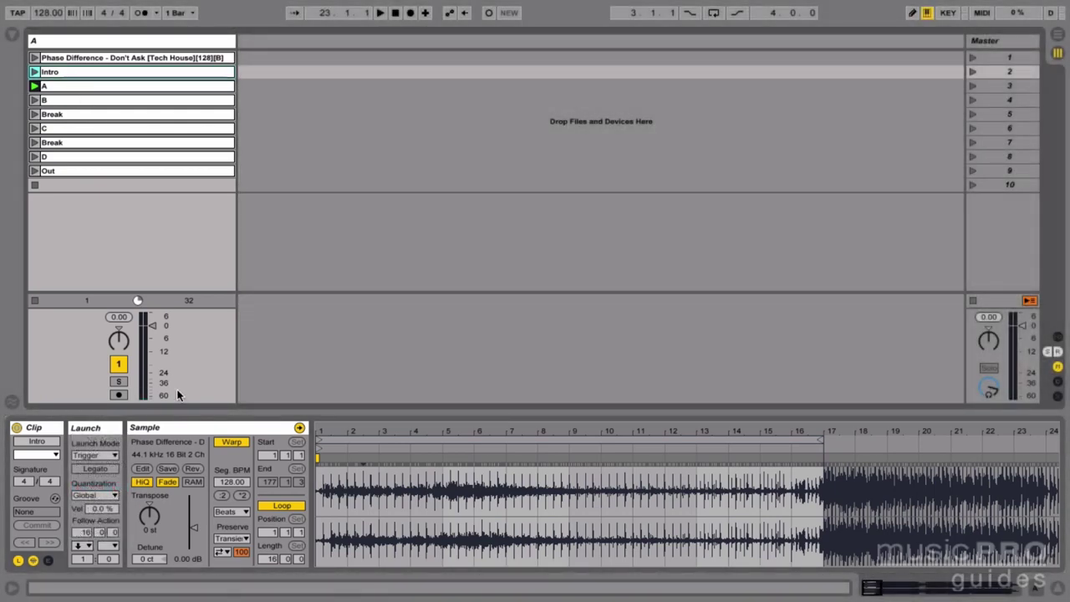
pyautogui.click(89, 545)
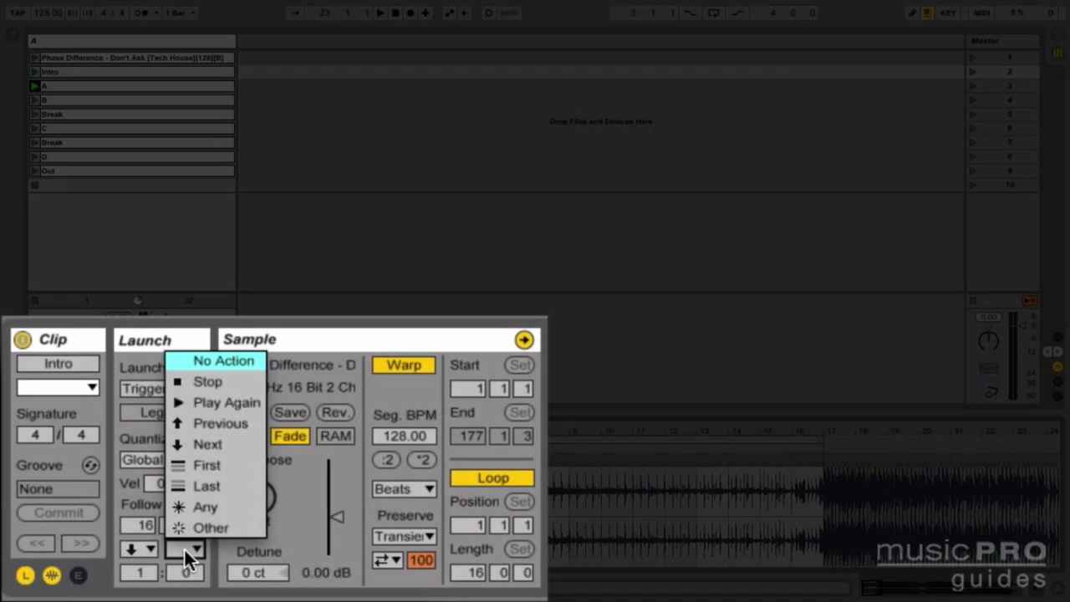
# - Choose Any as the second follow action and try chance values 39, 101, 0, ending the first at 1
pyautogui.click(214, 505)
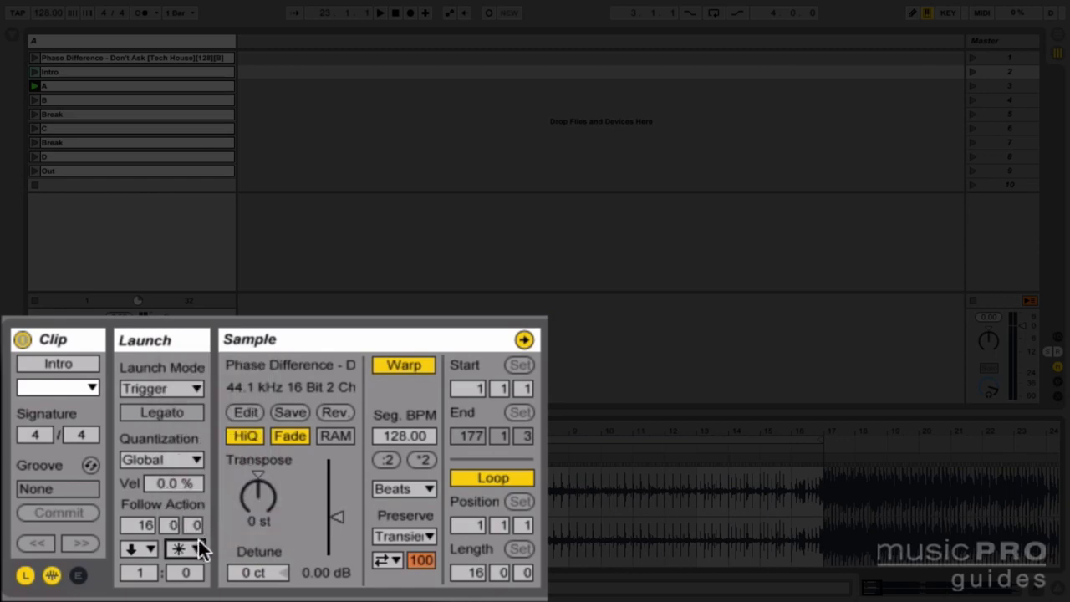
pyautogui.write('39')
pyautogui.press('Return')
pyautogui.click(140, 573)
pyautogui.write('218')
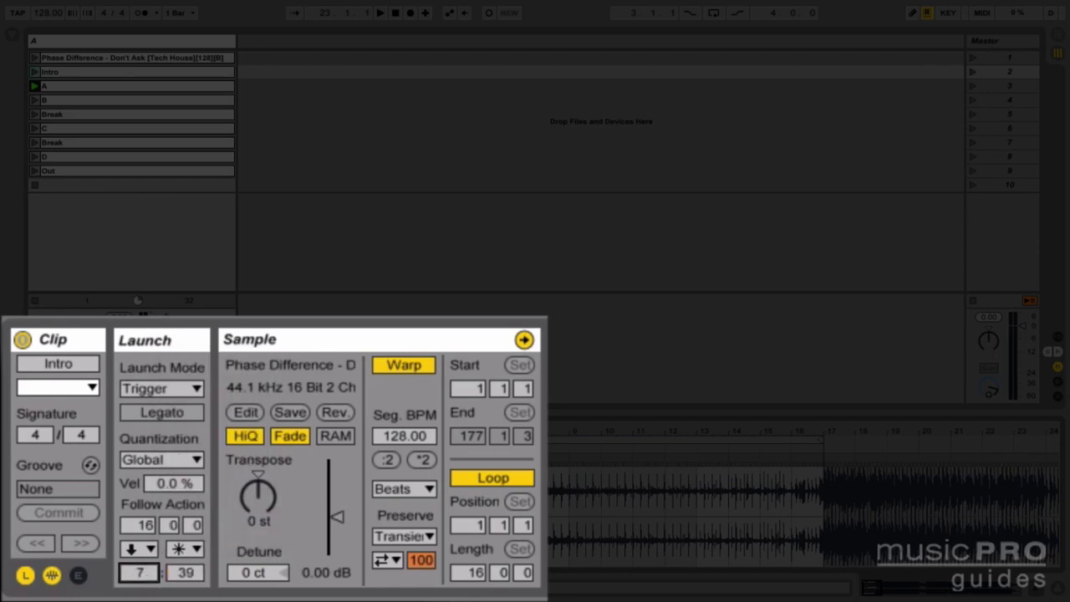
pyautogui.press('BackSpace')
pyautogui.press('BackSpace')
pyautogui.press('BackSpace')
pyautogui.write('101')
pyautogui.press('Return')
pyautogui.write('0')
pyautogui.press('Return')
pyautogui.write('1')
pyautogui.press('Return')
# - Try second chance values 0 and 1, drag chances through 335, 476 and 710, ending the second at 0
pyautogui.click(182, 573)
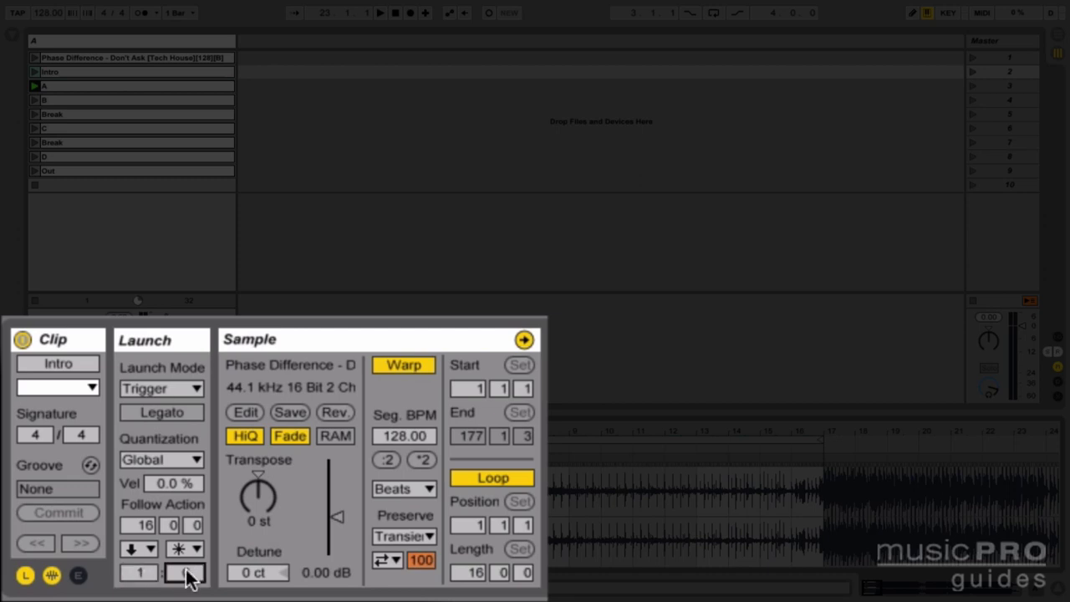
pyautogui.write('0')
pyautogui.press('Return')
pyautogui.write('1')
pyautogui.press('Return')
pyautogui.moveTo(139, 573); pyautogui.dragTo(140, 526)
pyautogui.moveTo(176, 573); pyautogui.dragTo(175, 514)
pyautogui.moveTo(139, 574); pyautogui.dragTo(140, 518)
pyautogui.moveTo(186, 585); pyautogui.dragTo(143, 598)
# - Set the Intro clip's second follow action to No Action
pyautogui.click(175, 545)
pyautogui.click(207, 359)
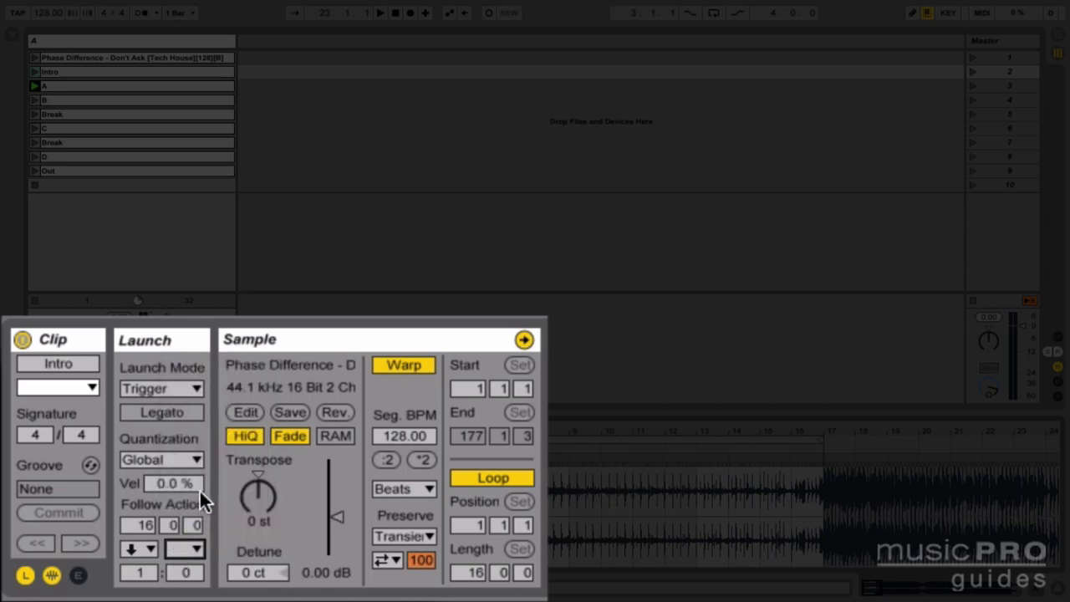